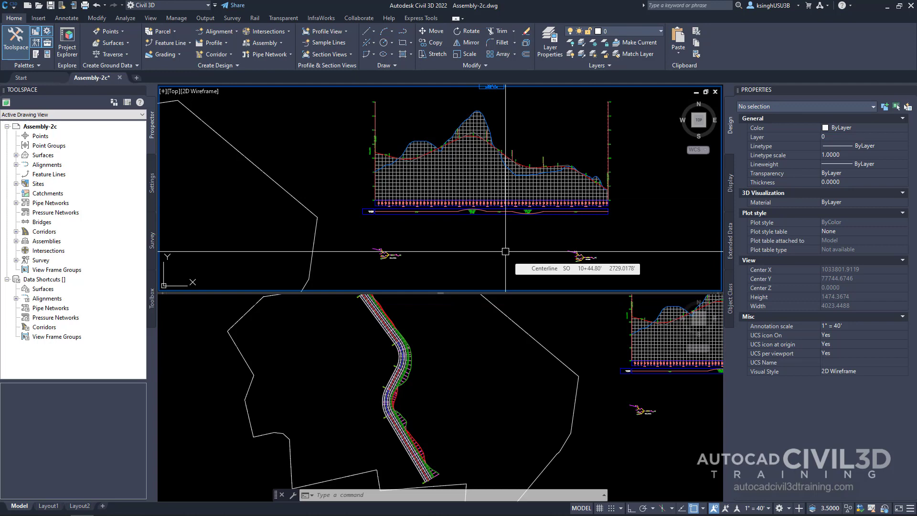
# - Pan and zoom the lower plan view onto the corridor and select Corridor - (1)
pyautogui.click(482, 371)
pyautogui.moveTo(442, 401); pyautogui.dragTo(459, 369, button='middle')
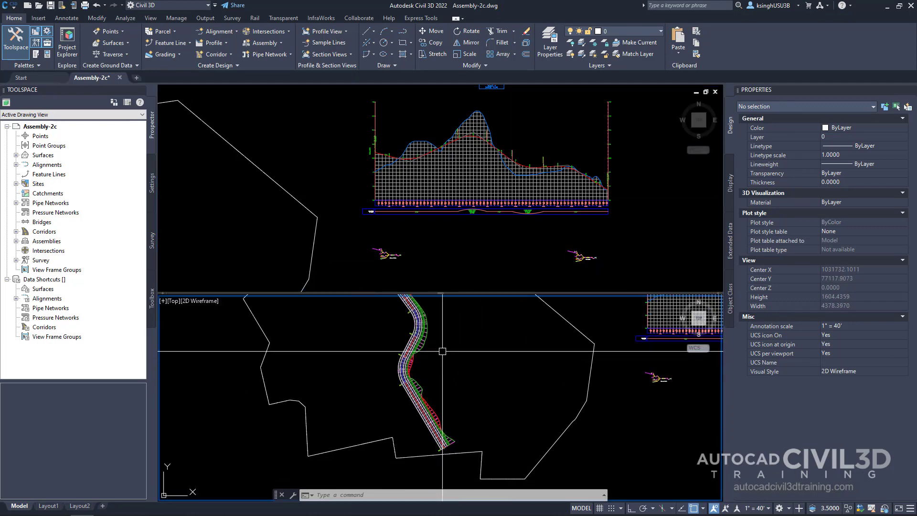
pyautogui.scroll(4, 458, 369)
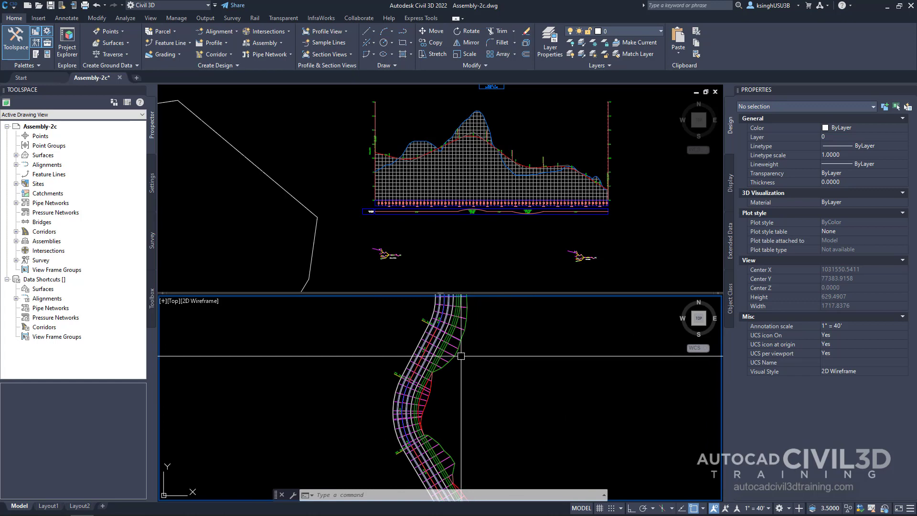
pyautogui.click(451, 352)
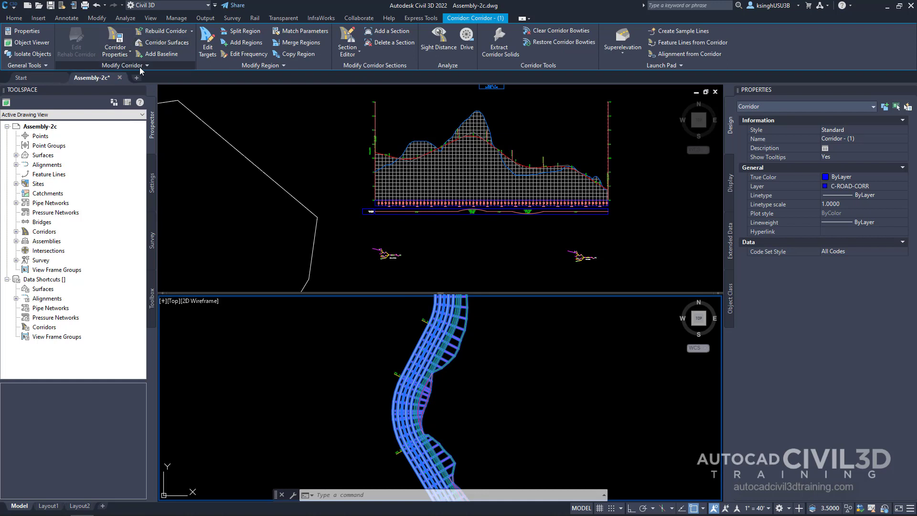
# - Open Corridor Properties to the Parameters tab listing BL - Centerline - (1)
pyautogui.click(119, 38)
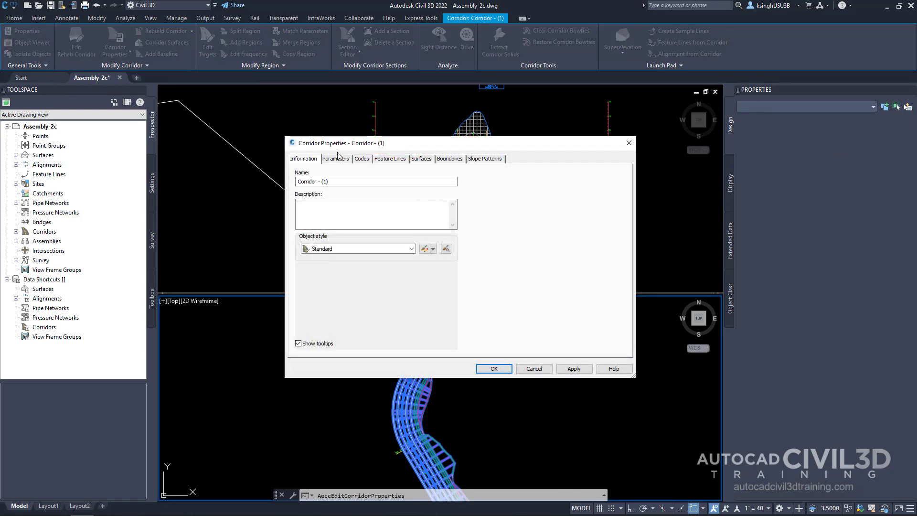
pyautogui.click(341, 162)
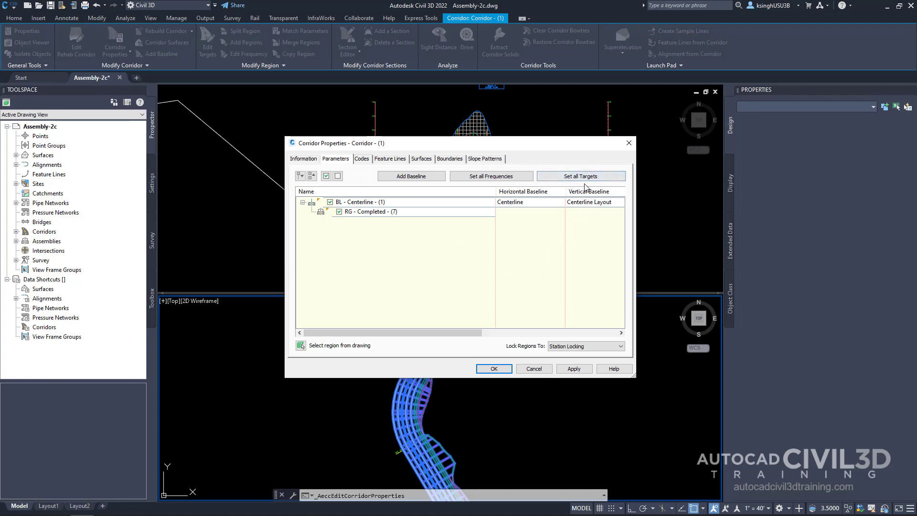
# - Map every surface target in all corridor regions to Existing Ground
pyautogui.click(604, 180)
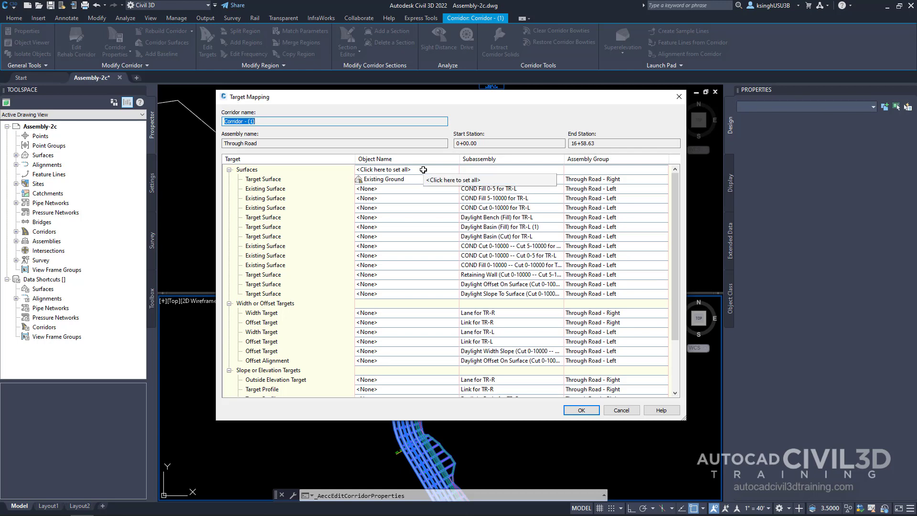
pyautogui.click(423, 169)
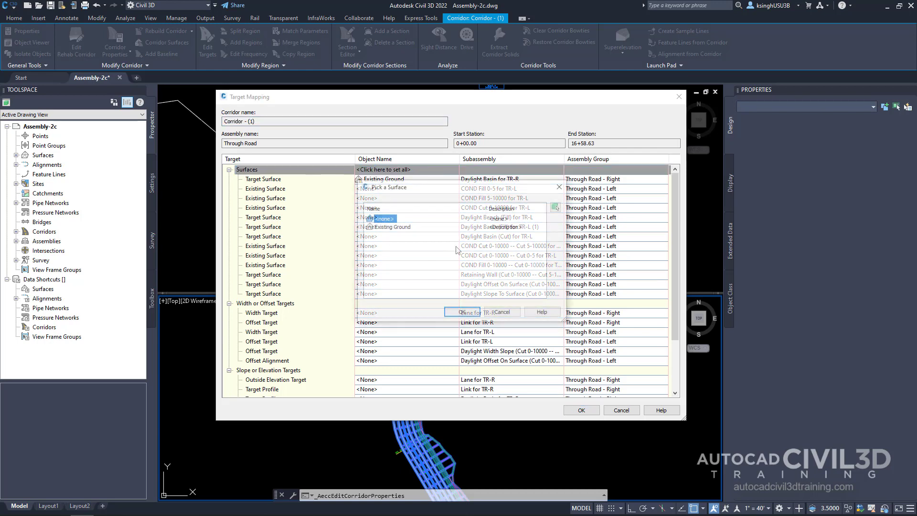
pyautogui.click(401, 228)
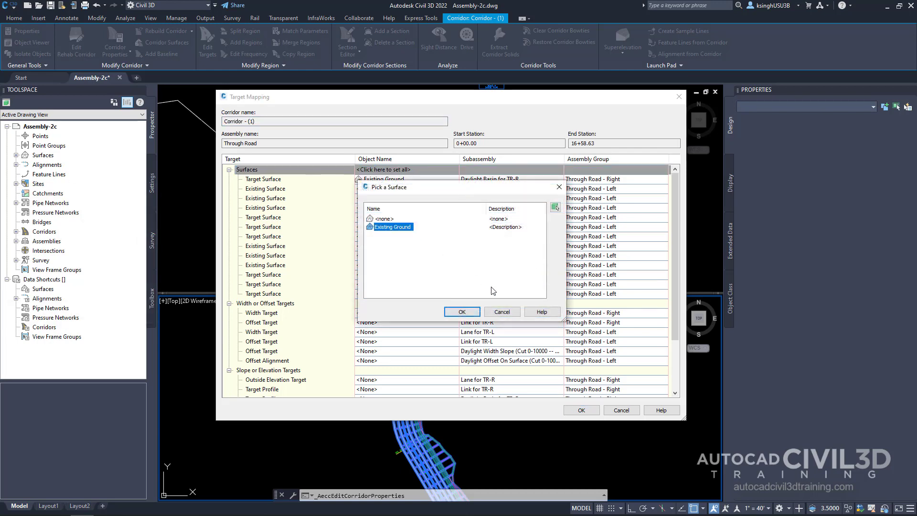
pyautogui.click(461, 312)
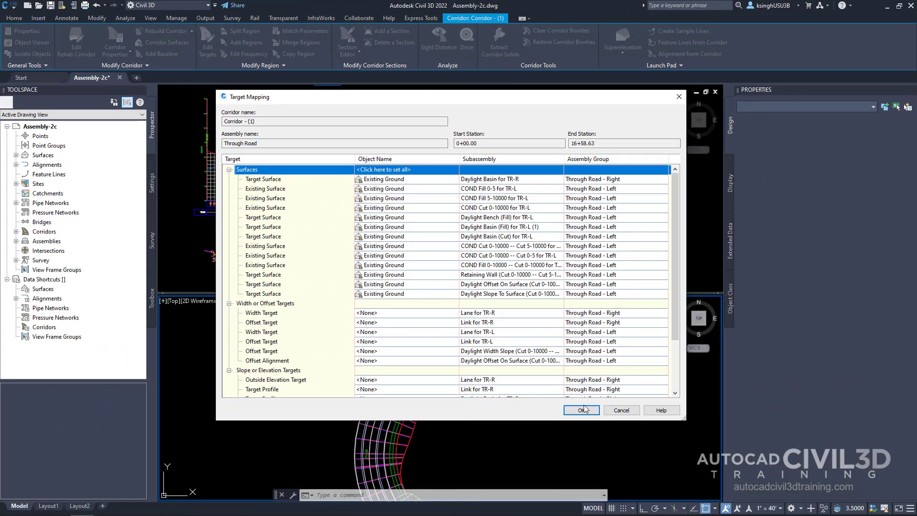
pyautogui.click(582, 410)
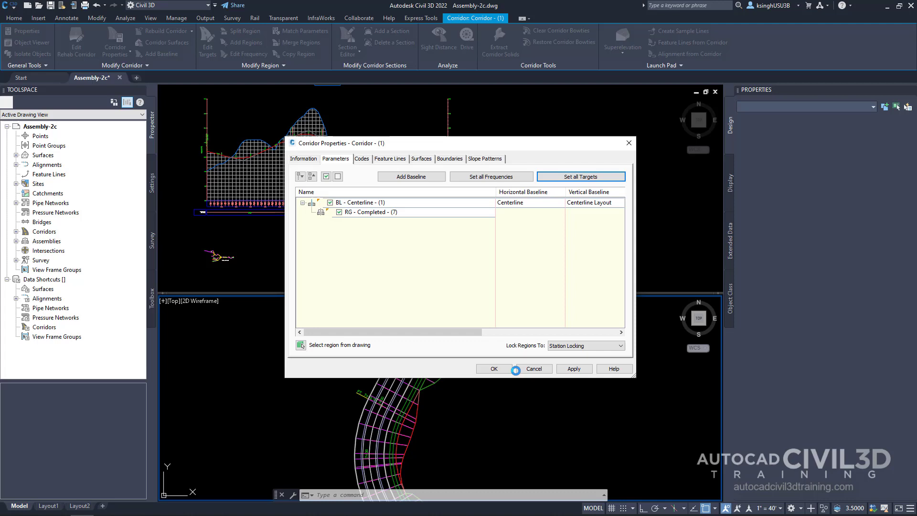
# - Accept the properties to rebuild the corridor and zoom the lower plan view out to show it whole
pyautogui.click(495, 370)
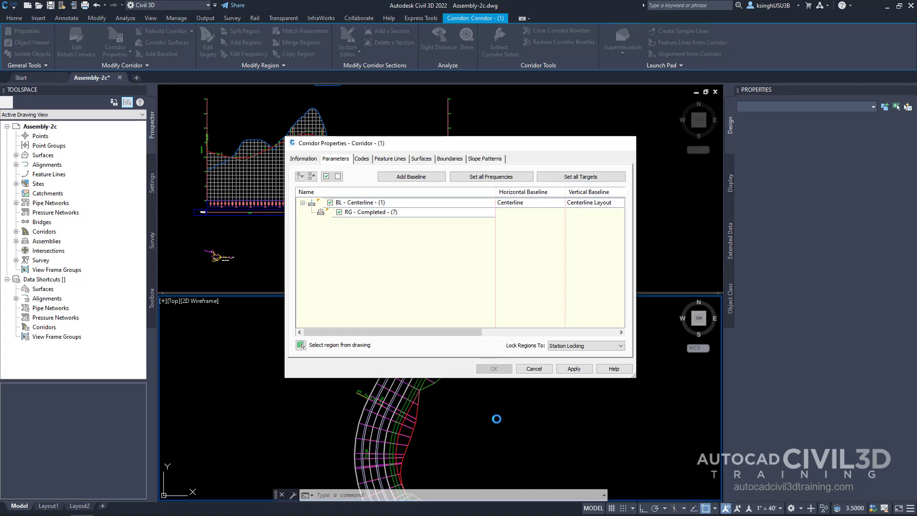
pyautogui.scroll(-5, 470, 401)
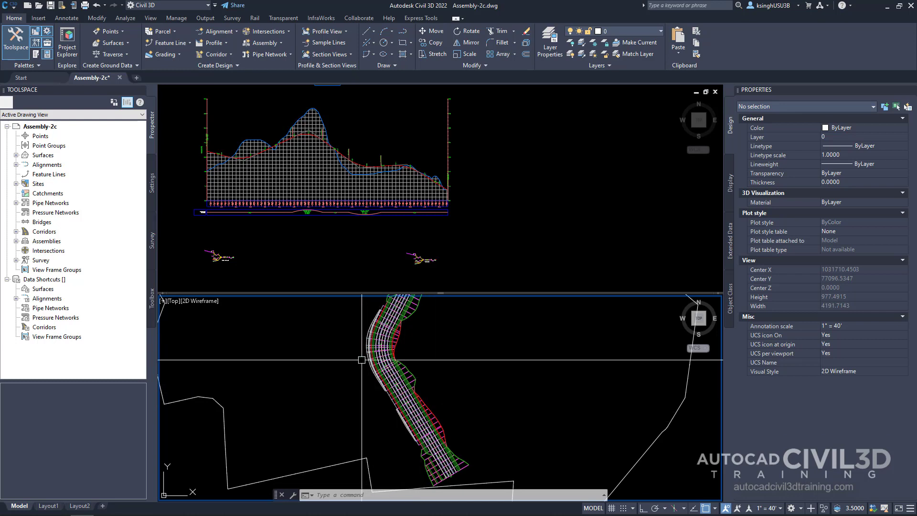
pyautogui.moveTo(423, 412)
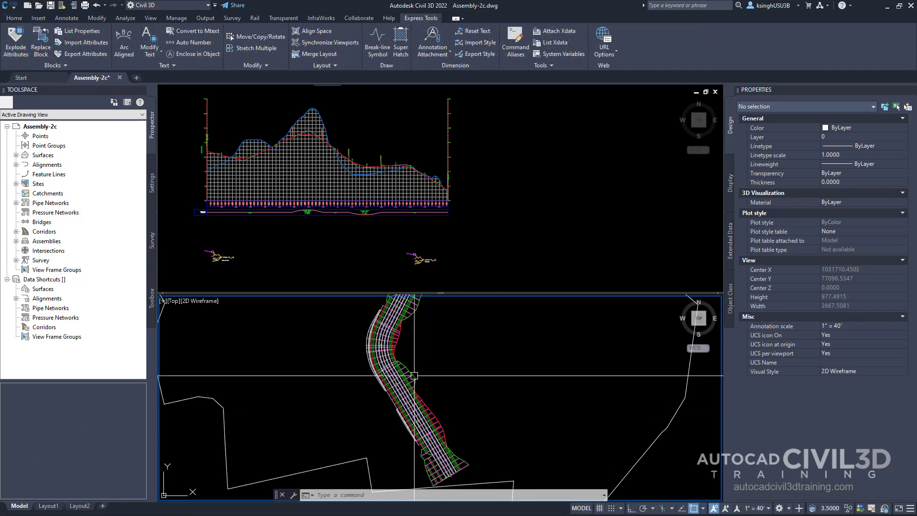
# - Select the rebuilt corridor and view its cross-section at station 0+00.00' in the Section Editor
pyautogui.click(413, 375)
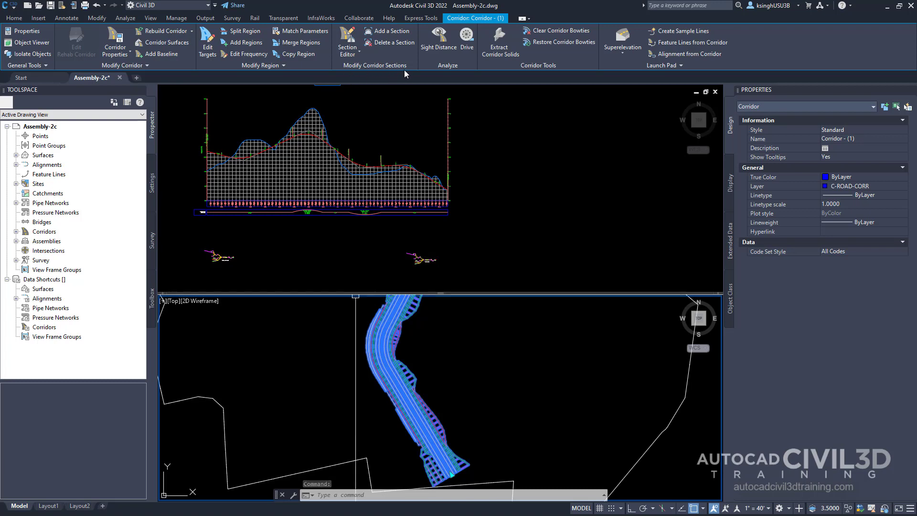
pyautogui.click(347, 38)
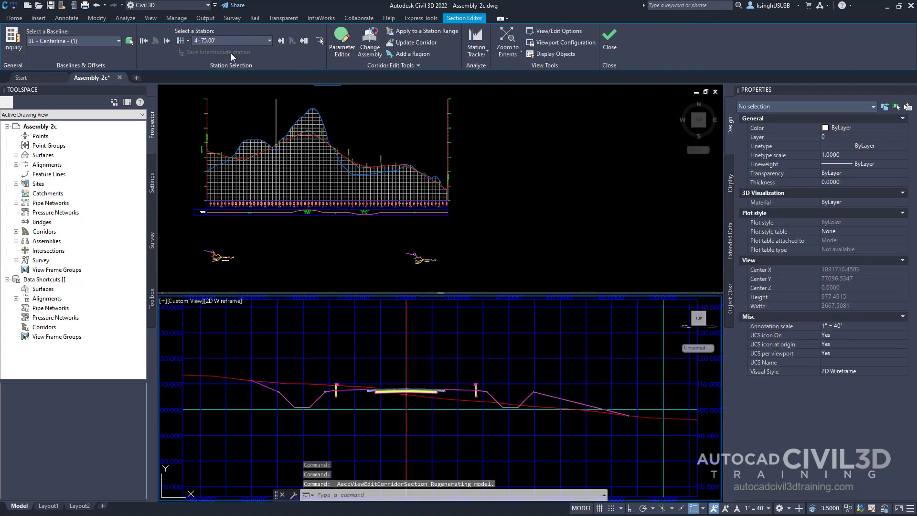
pyautogui.click(270, 39)
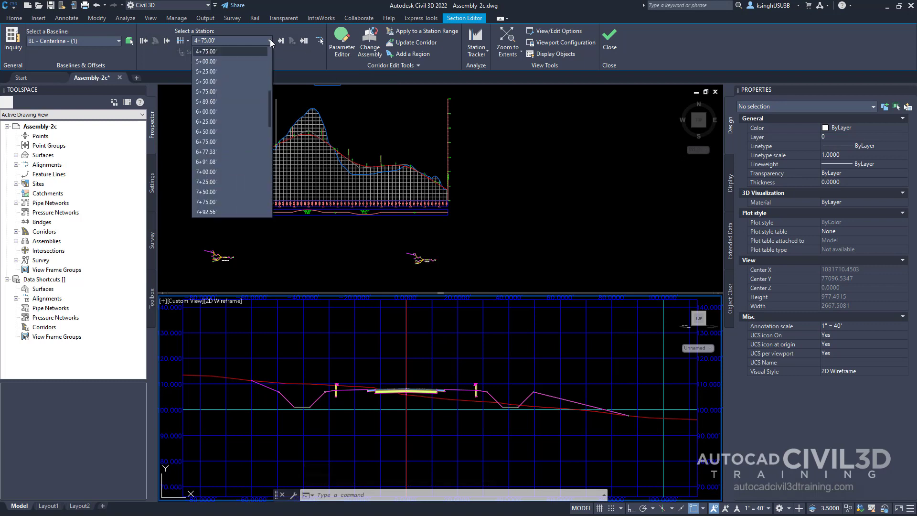
pyautogui.scroll(7, 242, 108)
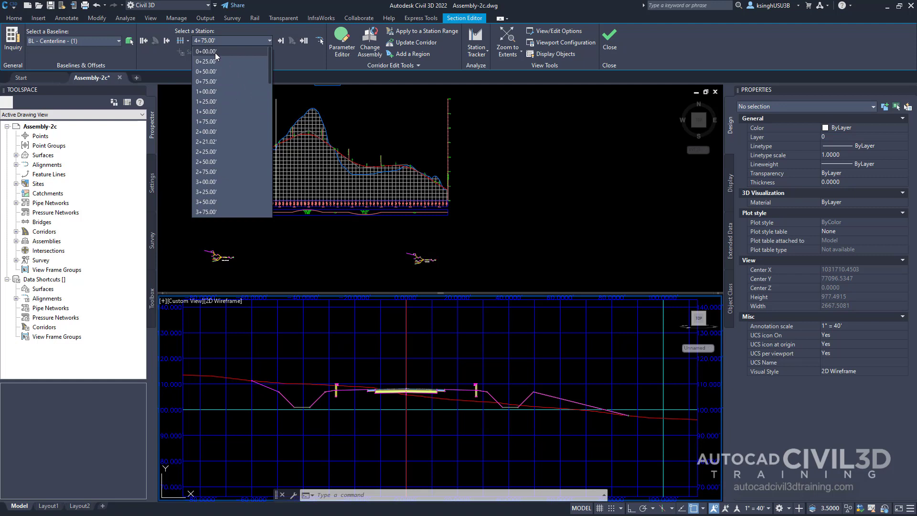
pyautogui.click(215, 51)
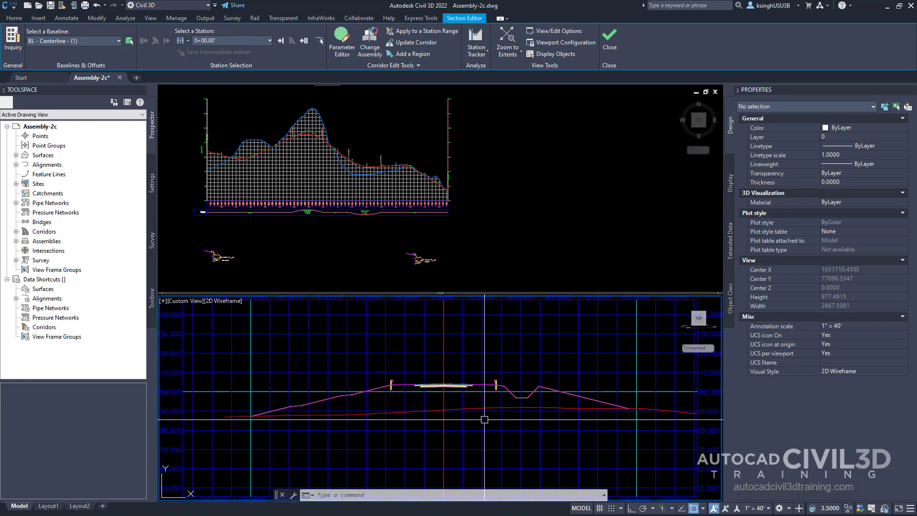
# - Step forward through 0+50.00' to the cross-section at station 0+75.00'
pyautogui.moveTo(484, 420)
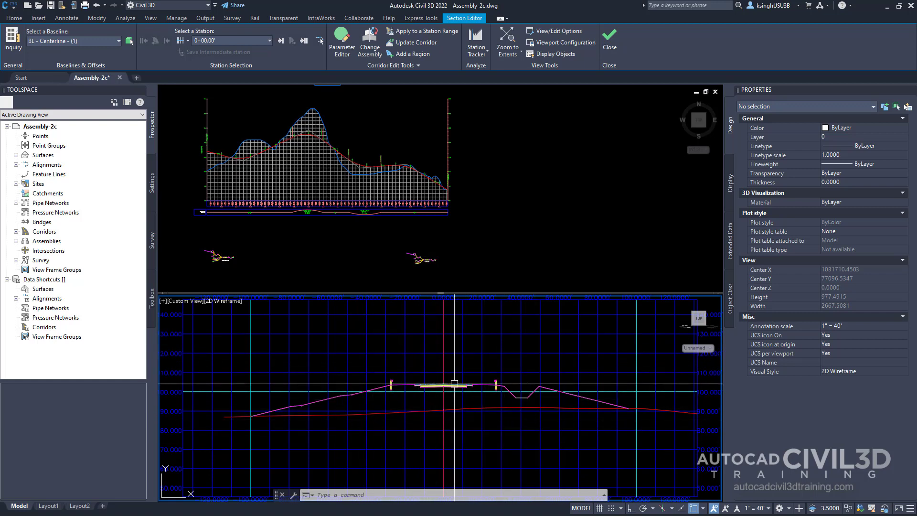
pyautogui.click(280, 42)
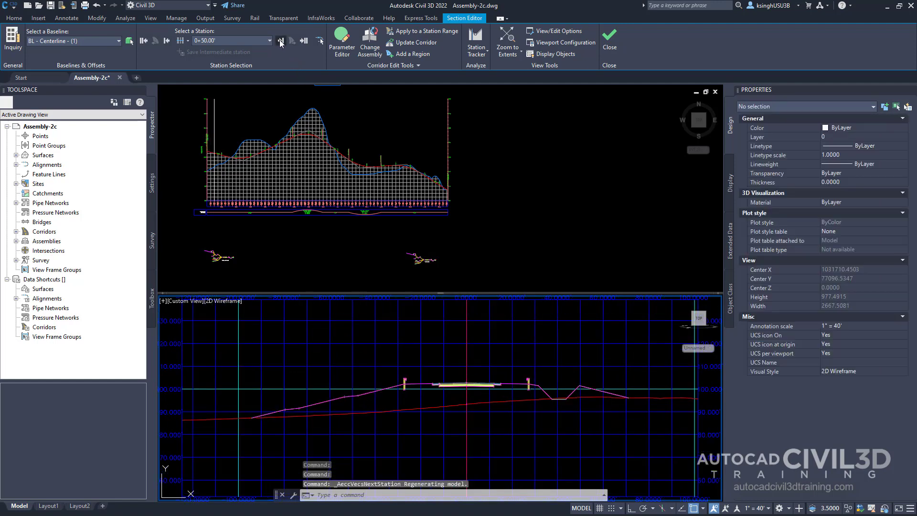
pyautogui.click(280, 42)
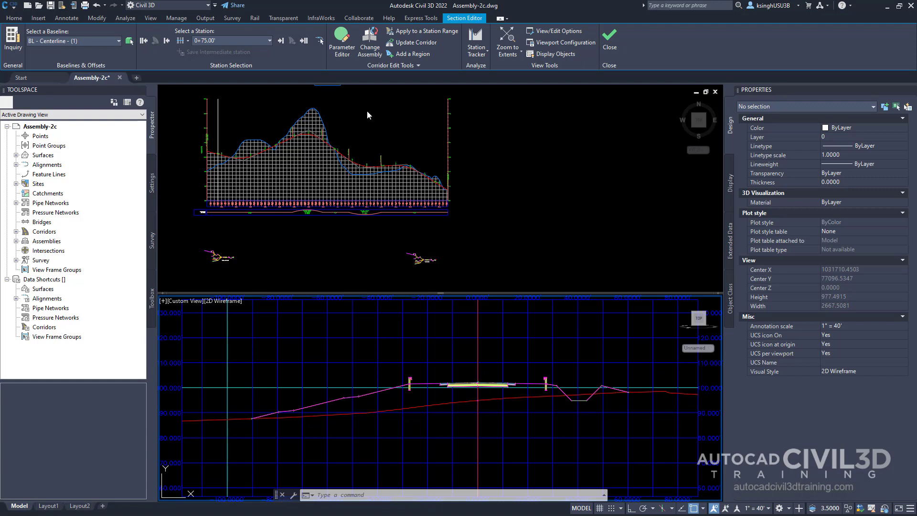
# - Pick station 2+00.00' from the station list to show ditches on both sides
pyautogui.click(270, 42)
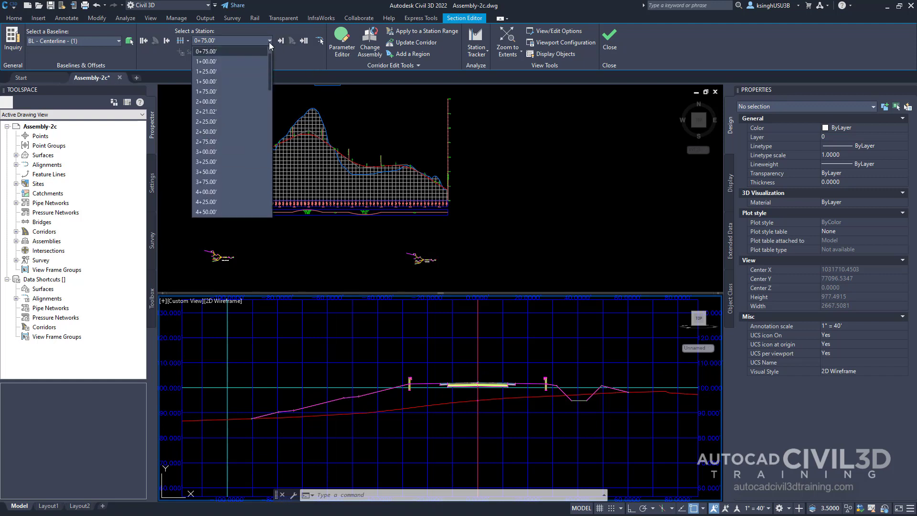
pyautogui.click(200, 102)
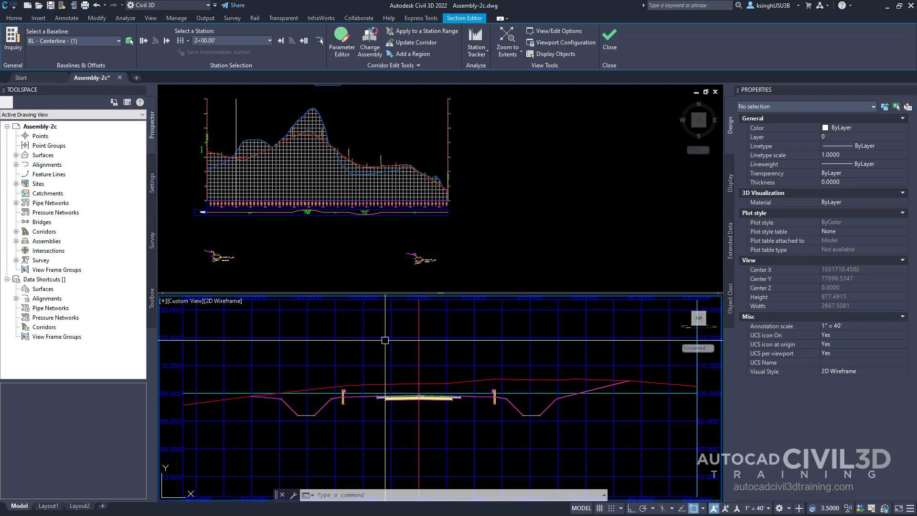
# - Step forward via 2+21.02' to the cross-section at station 2+25.00'
pyautogui.click(282, 41)
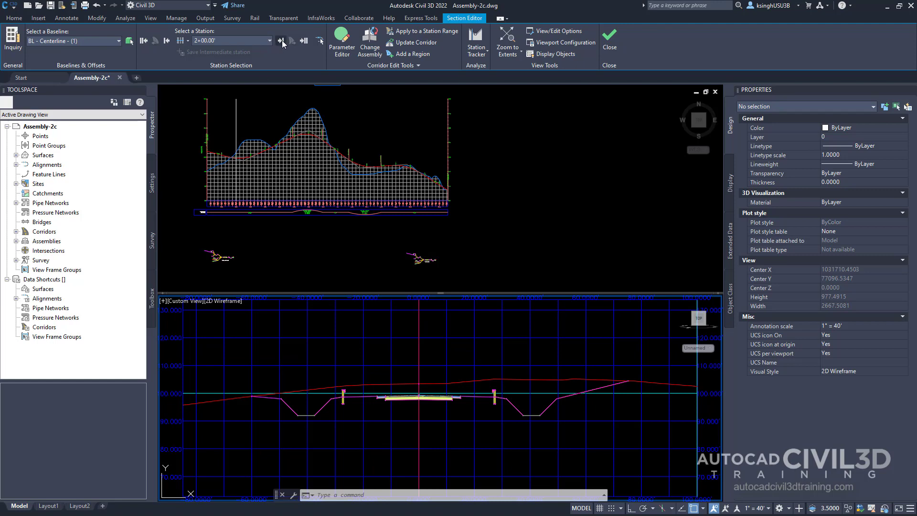
pyautogui.click(281, 42)
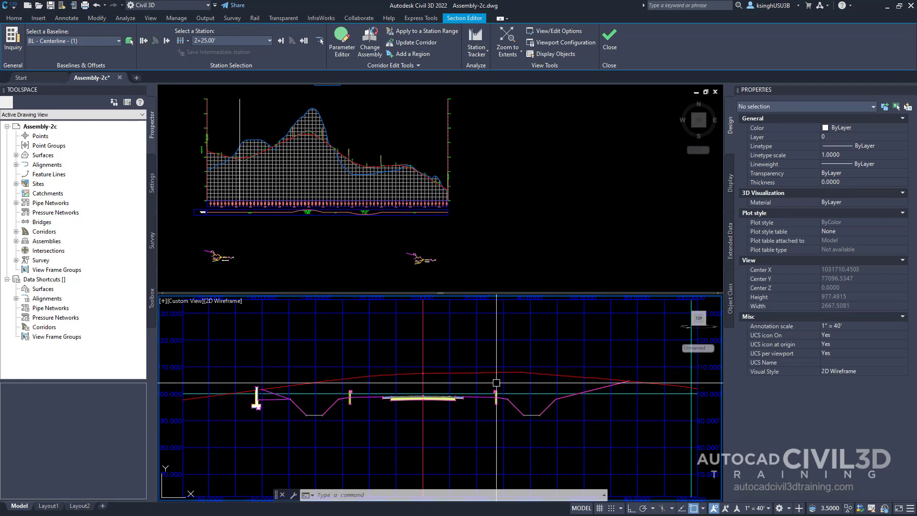
pyautogui.moveTo(426, 409)
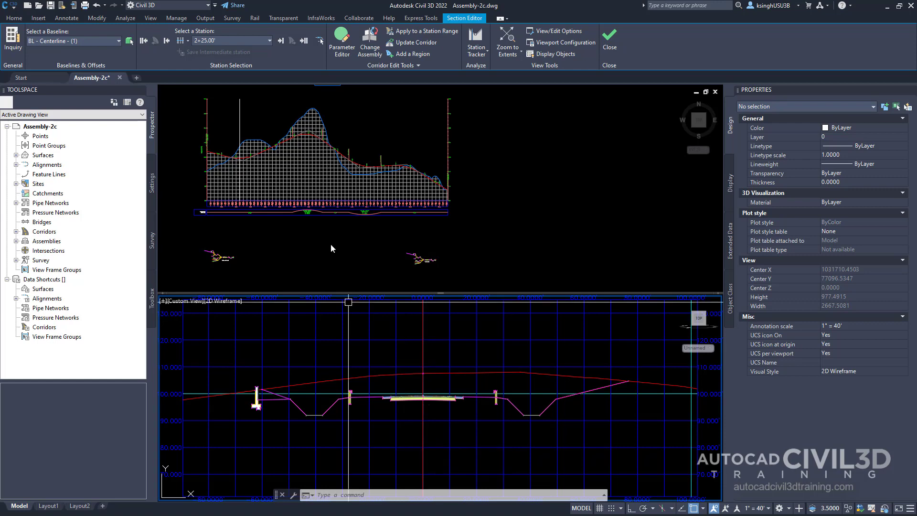
# - Advance fifteen stations to 6+25.00', where a tall retaining wall shows on the left
pyautogui.click(282, 41)
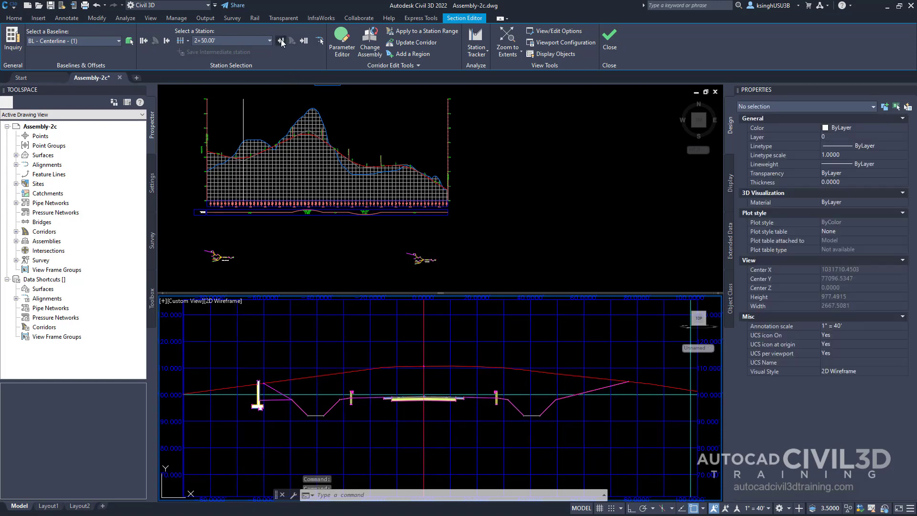
pyautogui.click(282, 41)
pyautogui.click(282, 41)
pyautogui.click(281, 41)
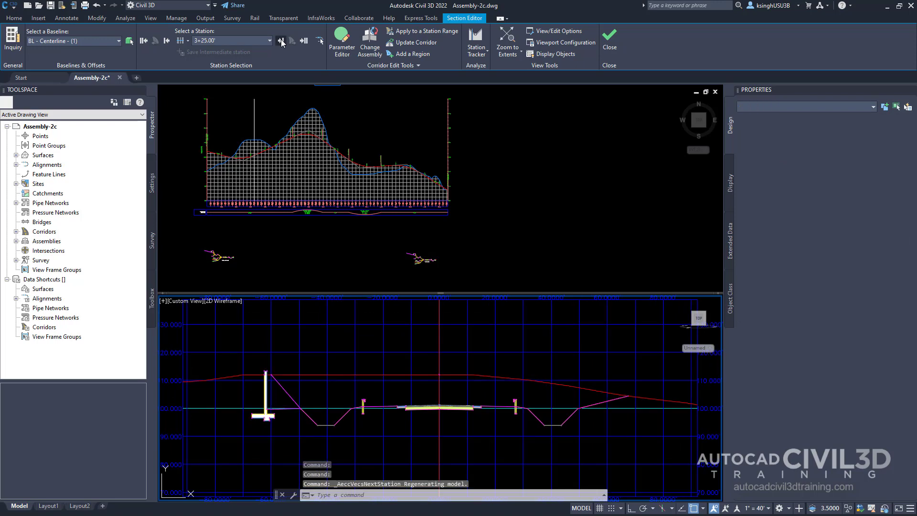
pyautogui.click(282, 41)
pyautogui.click(281, 41)
pyautogui.click(281, 41)
pyautogui.click(281, 42)
pyautogui.click(281, 41)
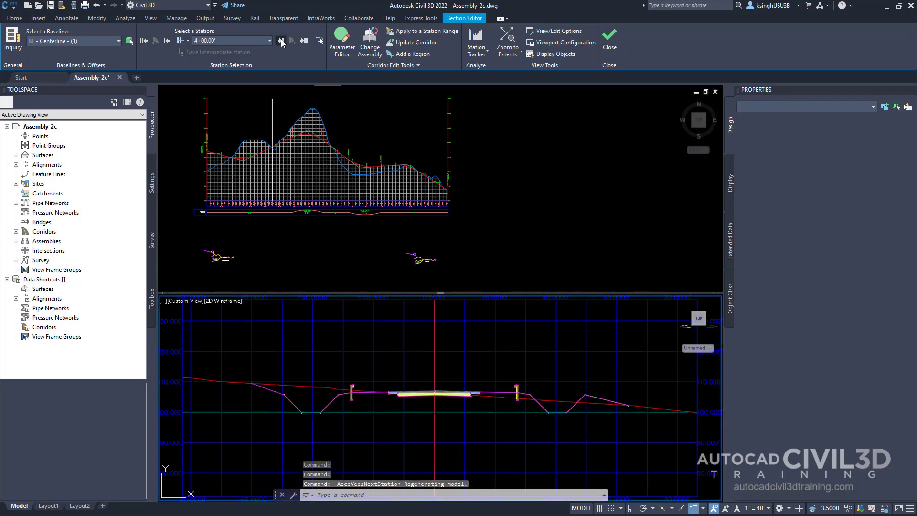
pyautogui.click(281, 41)
pyautogui.click(281, 41)
pyautogui.click(281, 41)
pyautogui.click(282, 41)
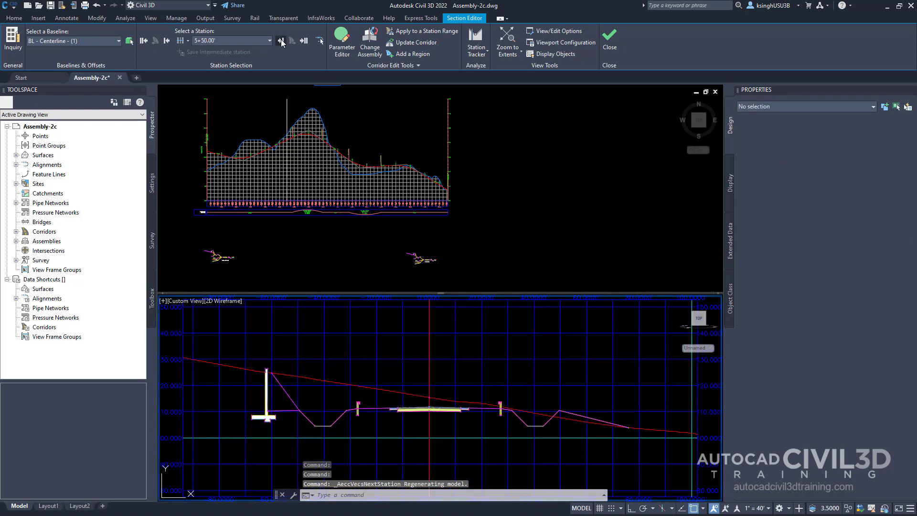
pyautogui.click(282, 41)
pyautogui.click(281, 42)
pyautogui.click(282, 41)
pyautogui.click(282, 41)
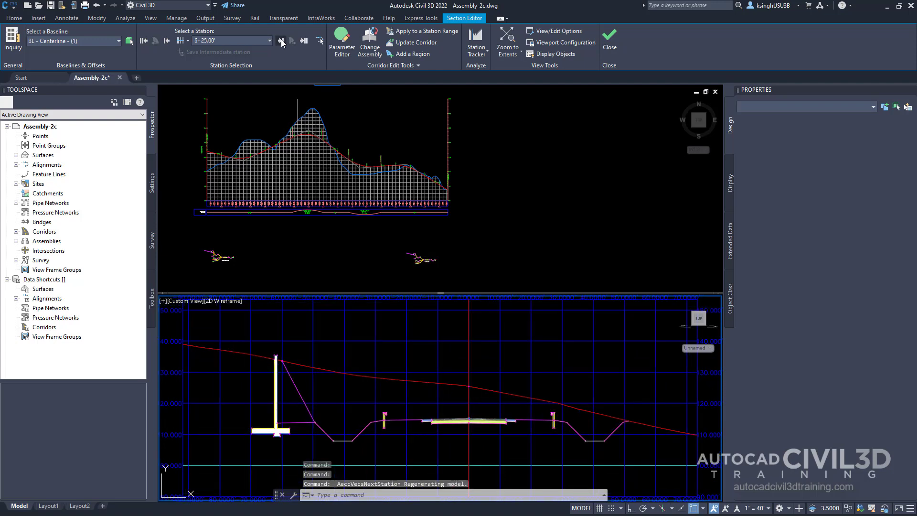